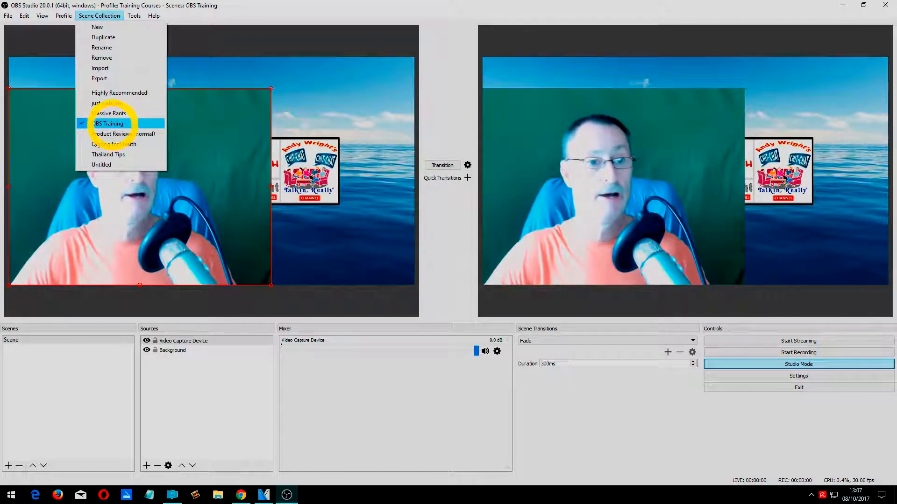
# Examine the first scene and its Background and Video Capture Device sources.
pyautogui.click(42, 415)
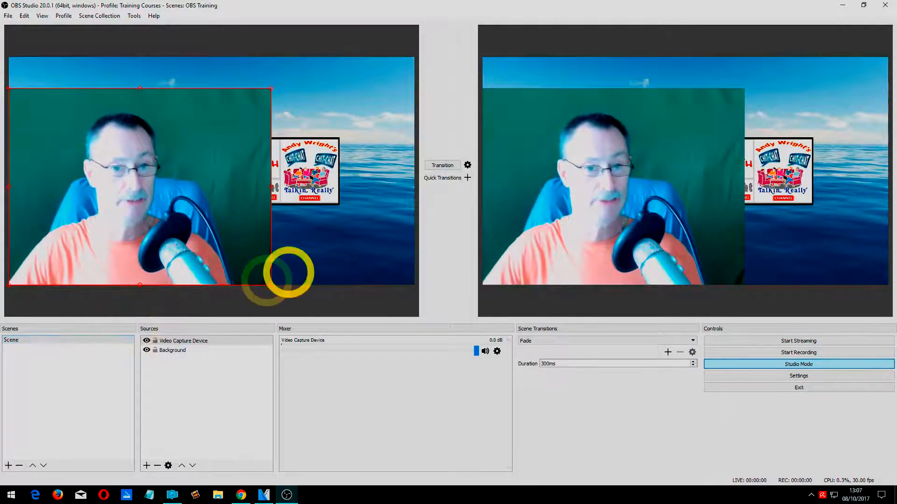
pyautogui.click(59, 340)
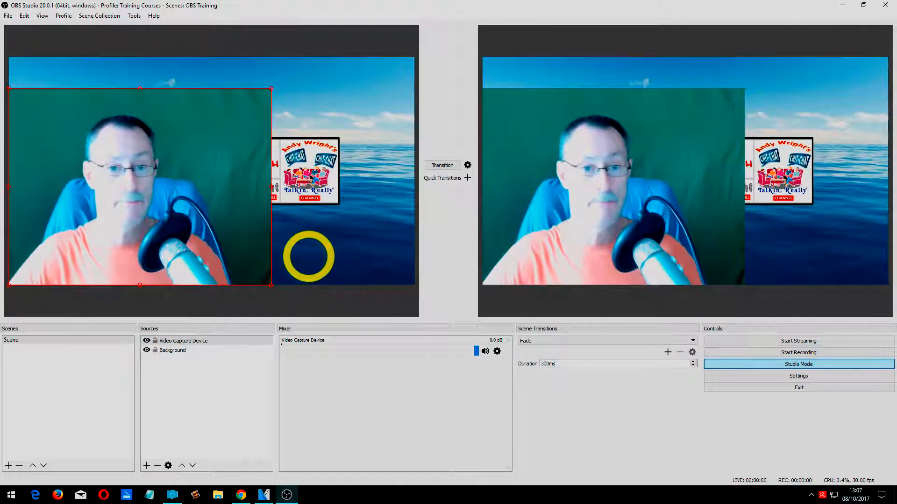
pyautogui.click(179, 351)
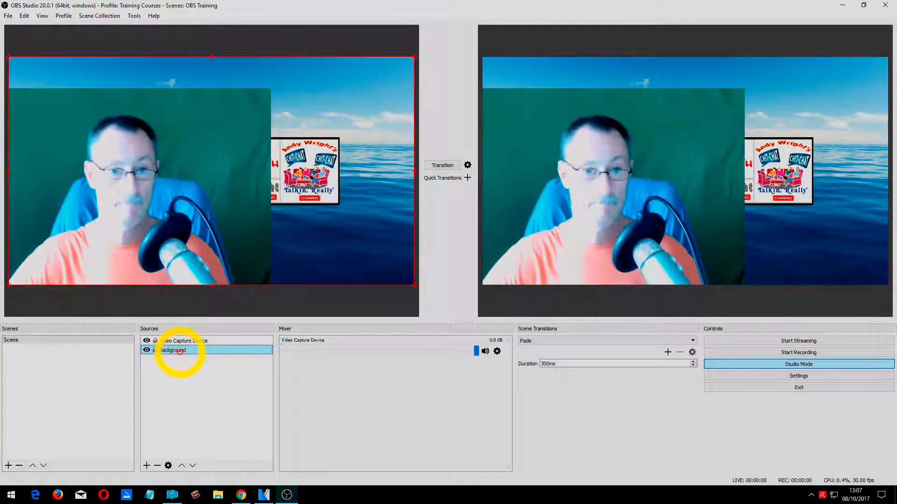
pyautogui.click(175, 341)
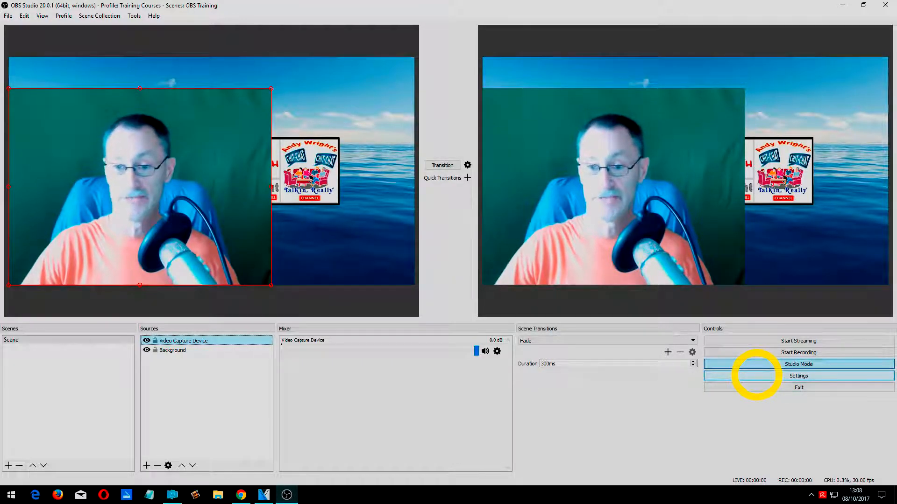
# Assign Yeti Microphone (Yeti Stereo Microphone) as the first Mic/Auxiliary Audio Device in the audio settings and apply it.
pyautogui.click(756, 375)
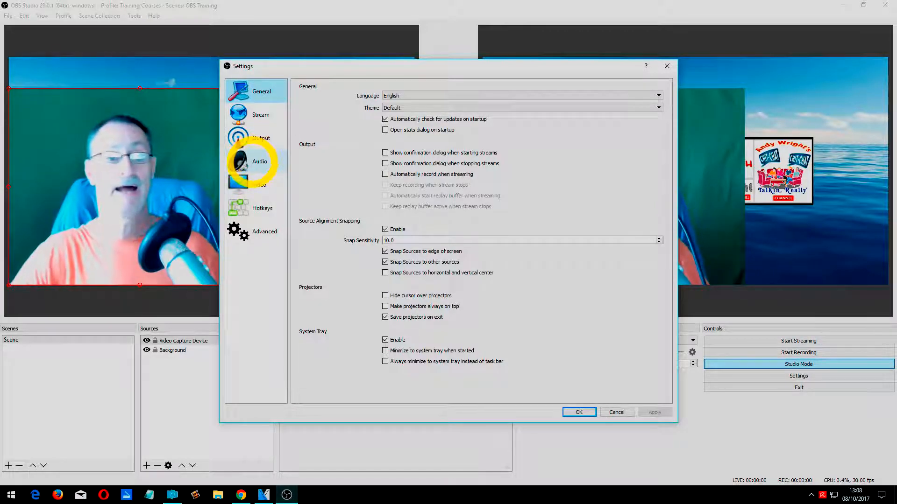
pyautogui.click(255, 160)
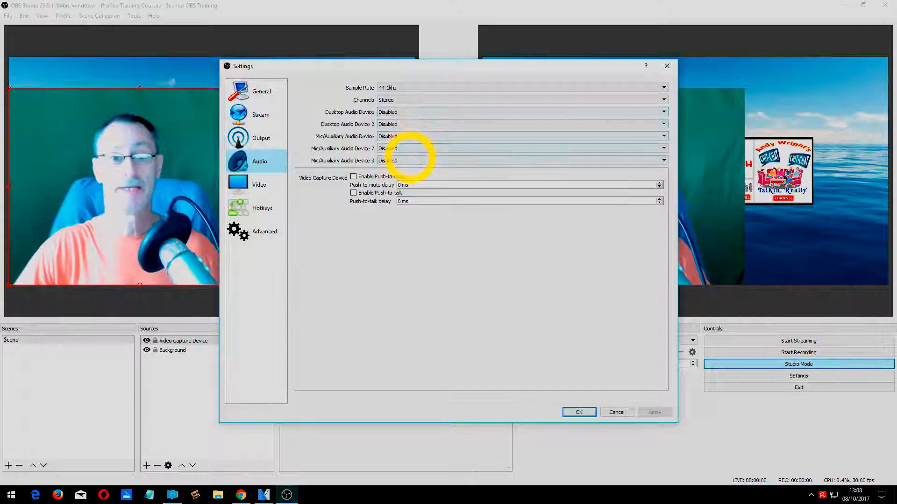
pyautogui.click(426, 159)
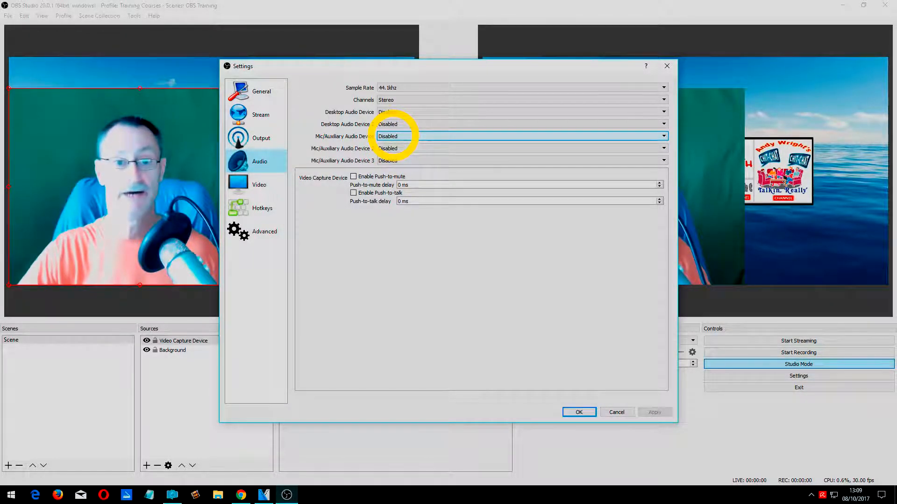
pyautogui.click(394, 136)
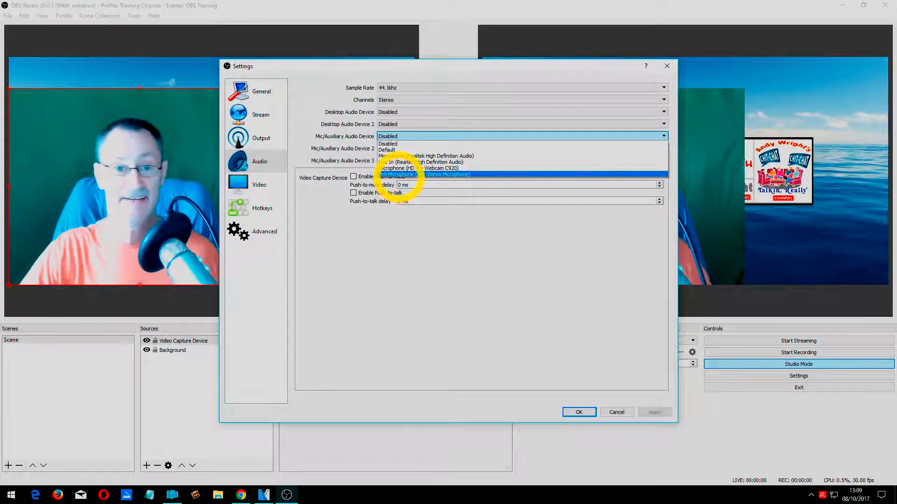
pyautogui.click(400, 174)
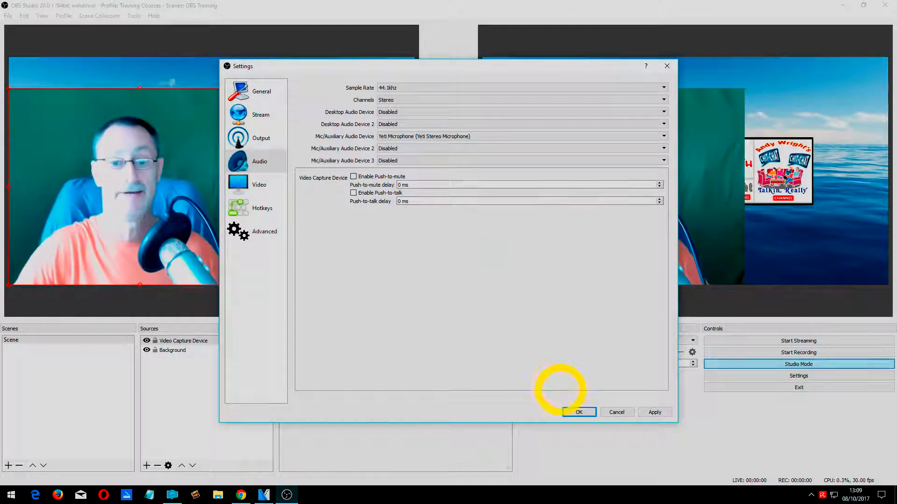
pyautogui.click(659, 412)
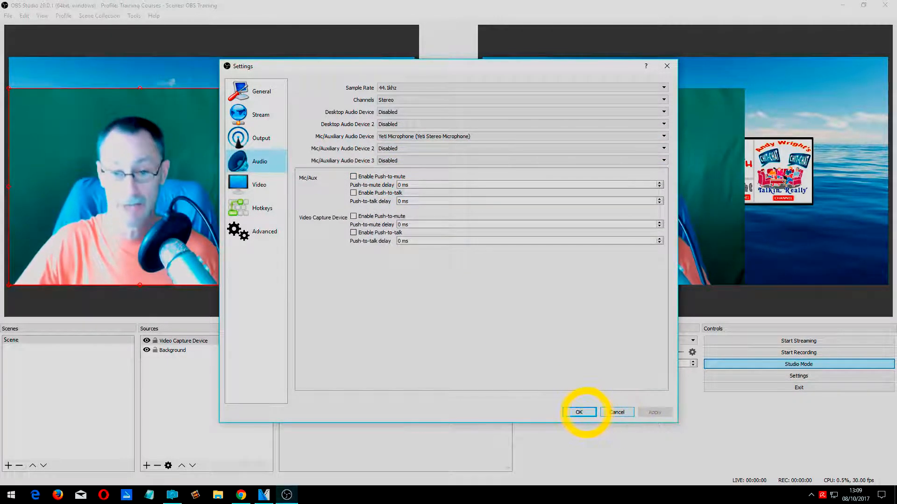
pyautogui.click(579, 412)
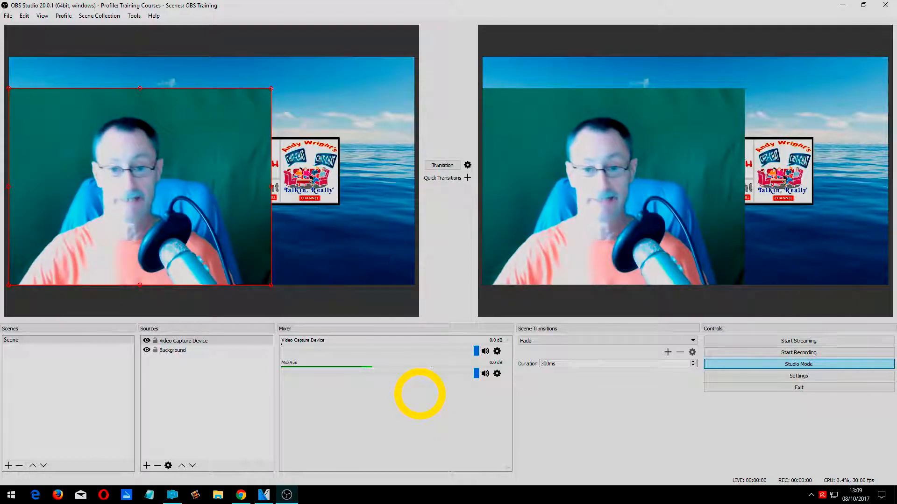
# Set the Mic/Aux volume to 230% in the advanced audio properties.
pyautogui.moveTo(475, 373); pyautogui.dragTo(500, 380)
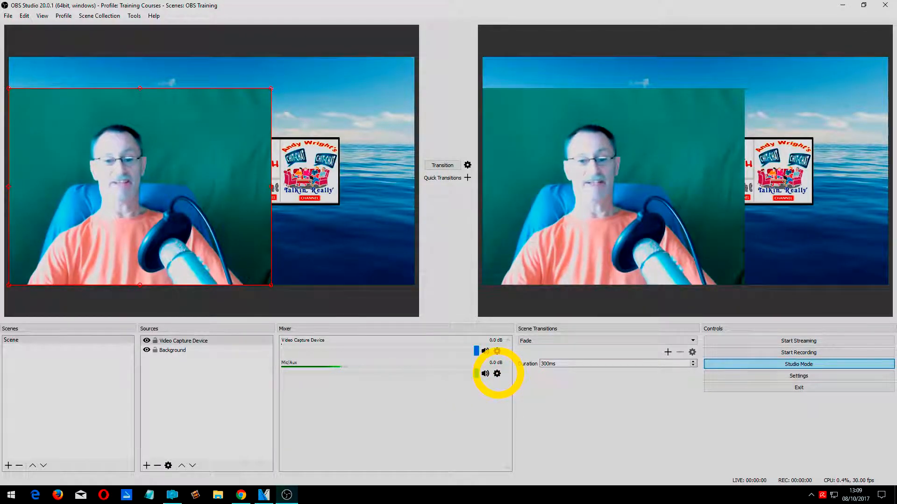
pyautogui.click(497, 373)
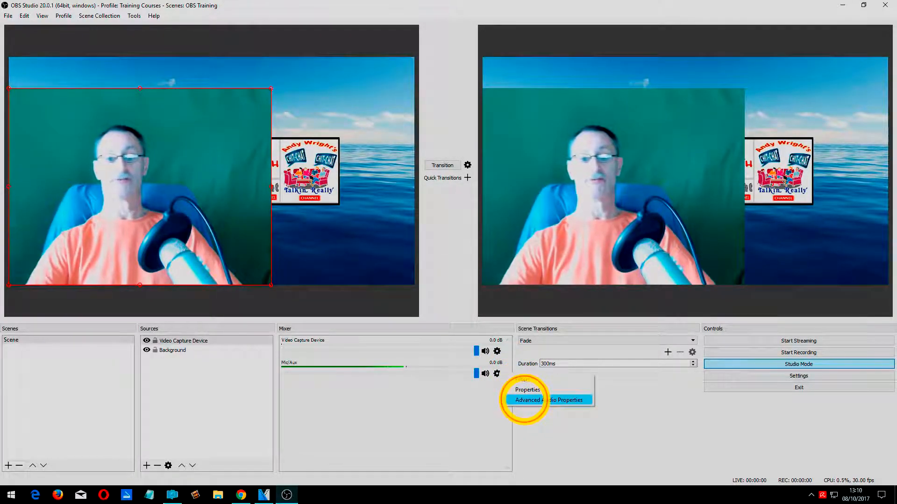
pyautogui.click(524, 398)
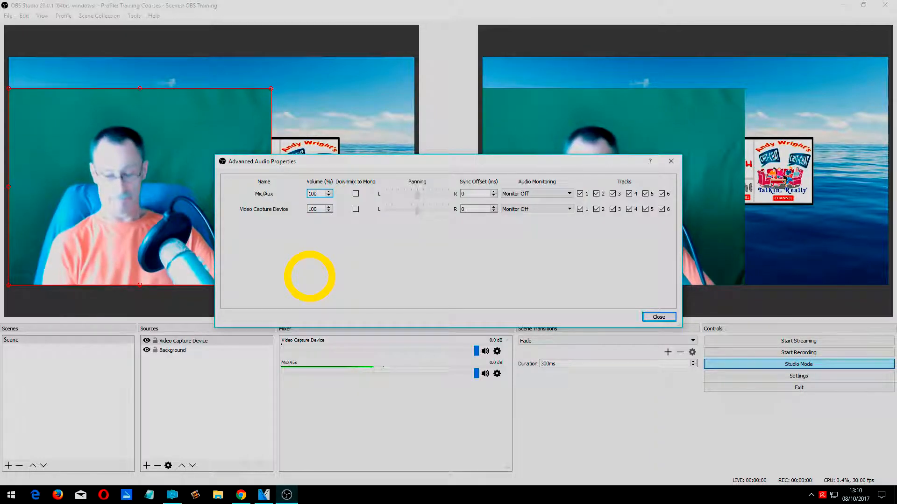
pyautogui.hotkey('shift', 'Home')
pyautogui.press('Delete')
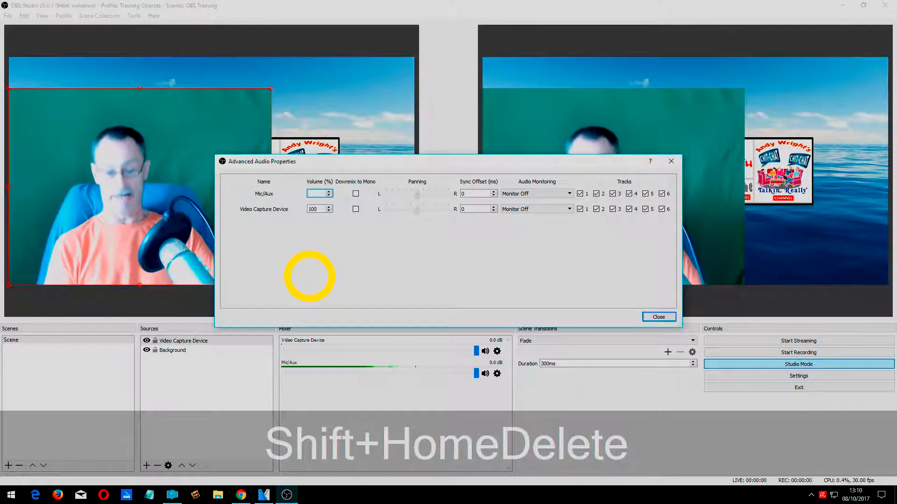
pyautogui.write('230')
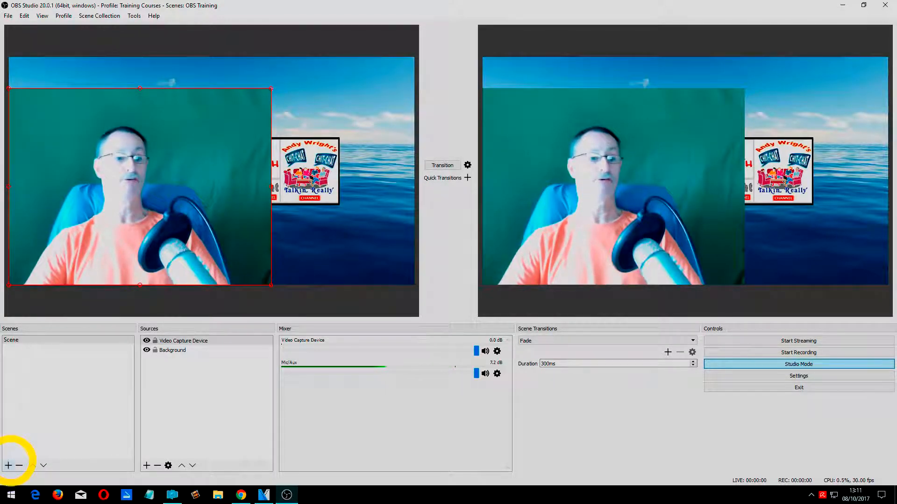
# Add a new scene named Scene 2 and create a visible Media Source in it.
pyautogui.click(8, 465)
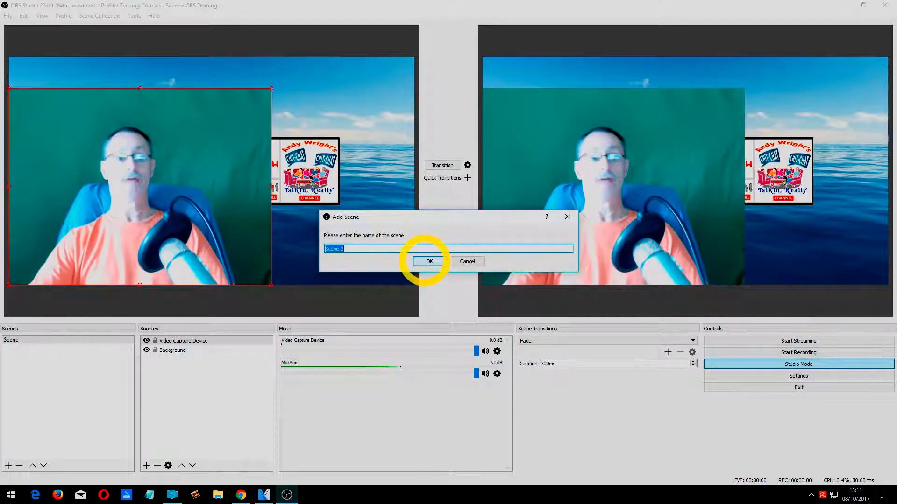
pyautogui.click(425, 260)
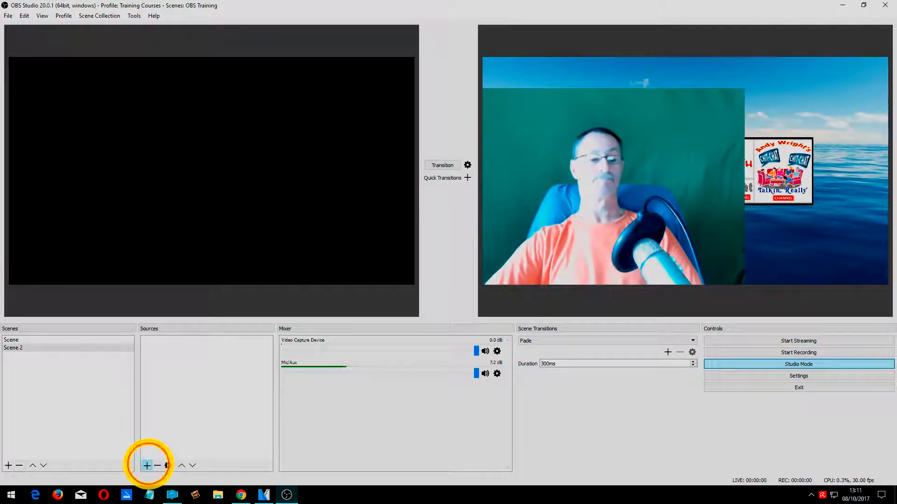
pyautogui.click(146, 465)
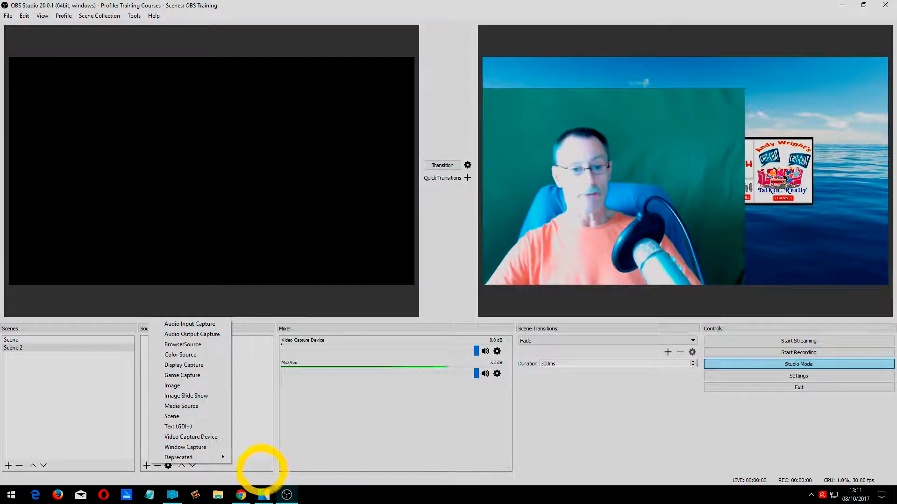
pyautogui.click(204, 404)
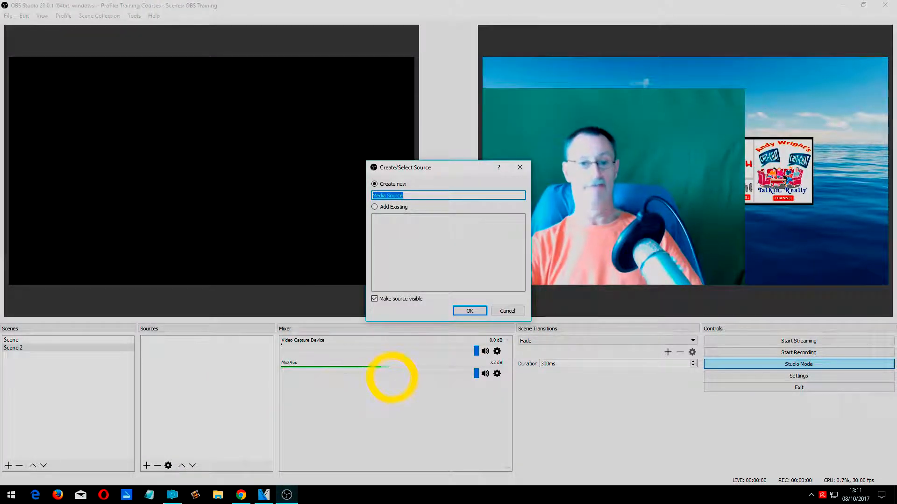
pyautogui.click(470, 311)
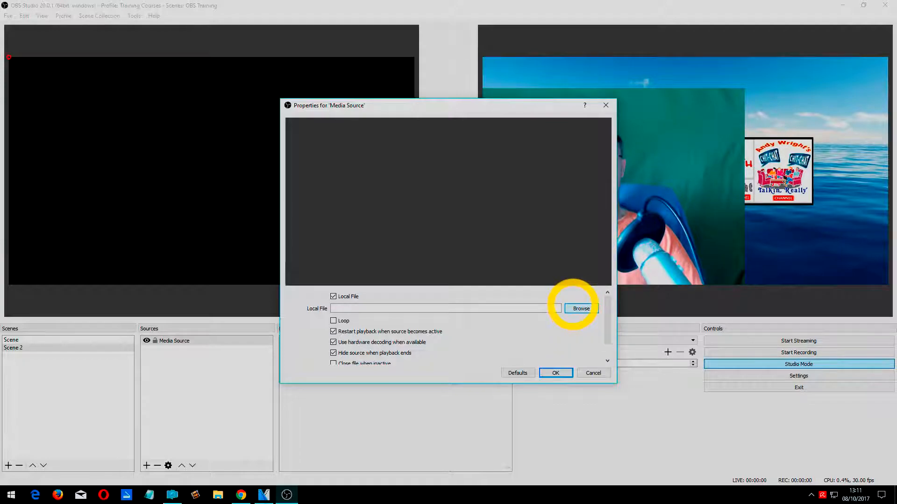
# Load newsnight.mp4 from the Downloads folder as the Media Source's local file.
pyautogui.click(582, 308)
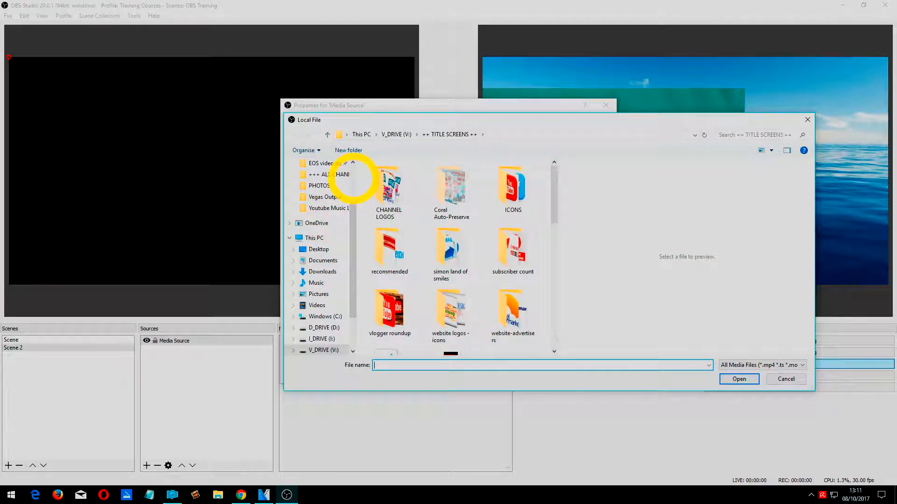
pyautogui.scroll(3, 348, 184)
pyautogui.click(322, 193)
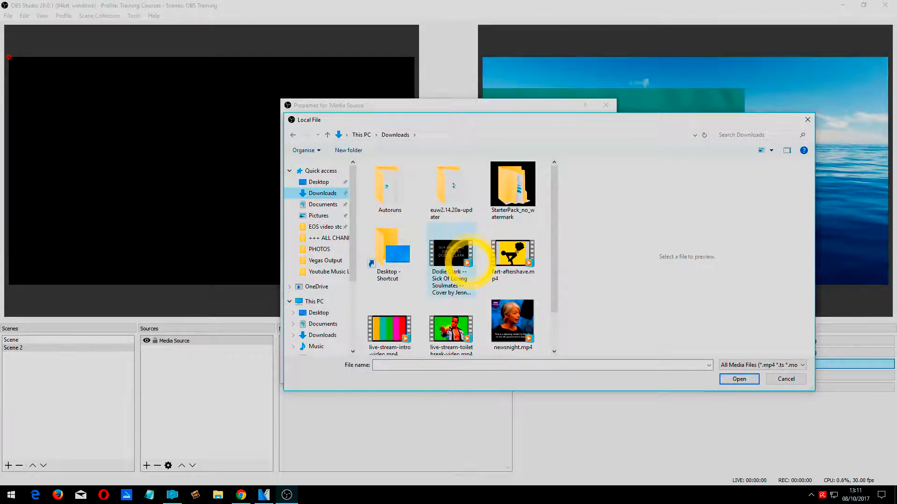
pyautogui.scroll(-1, 462, 299)
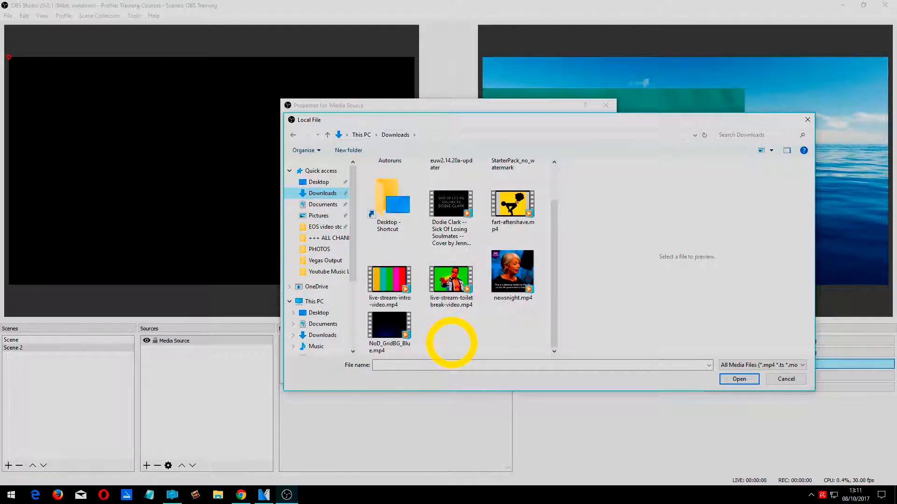
pyautogui.click(519, 284)
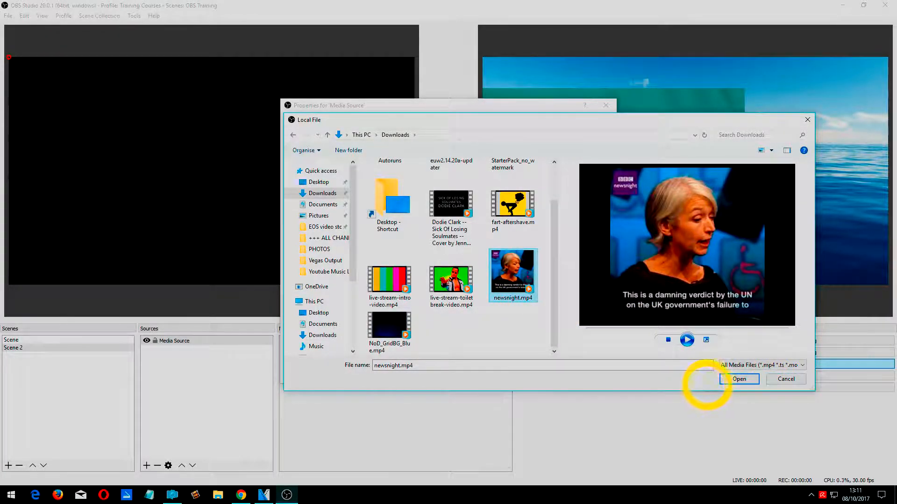
pyautogui.click(735, 379)
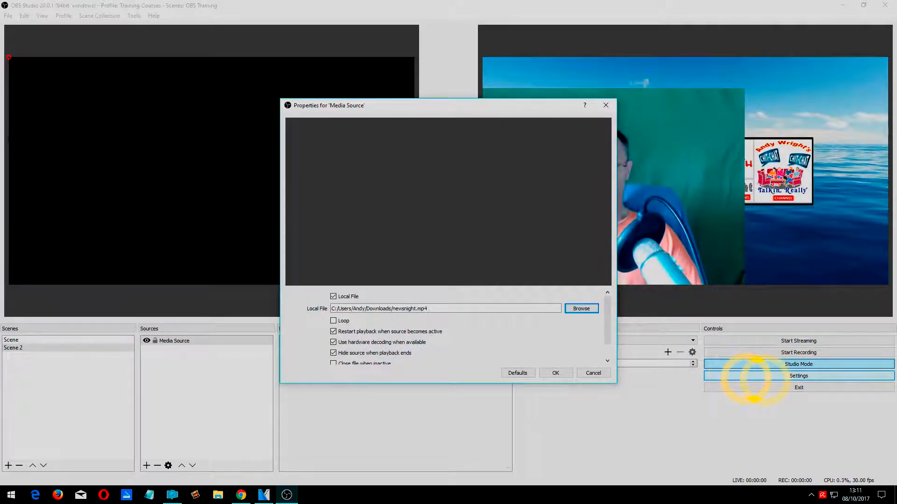
pyautogui.click(561, 373)
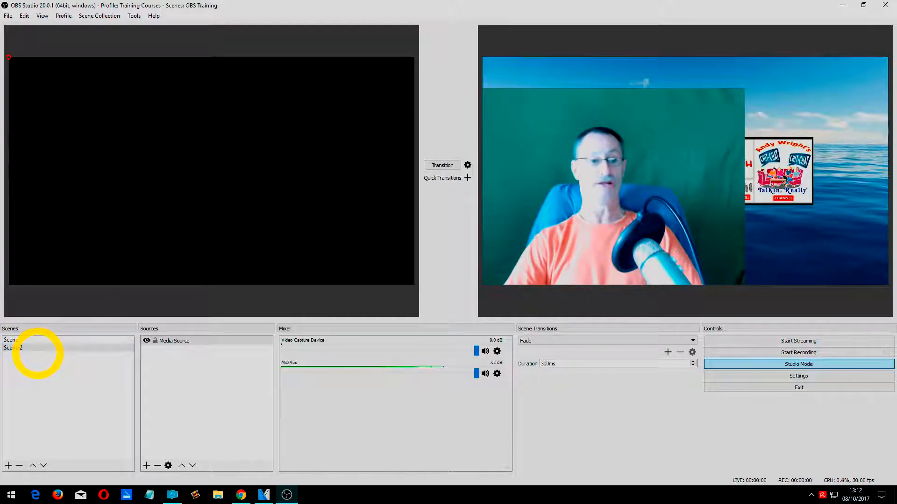
# Transition Scene 2 from the preview to the live program output.
pyautogui.click(39, 348)
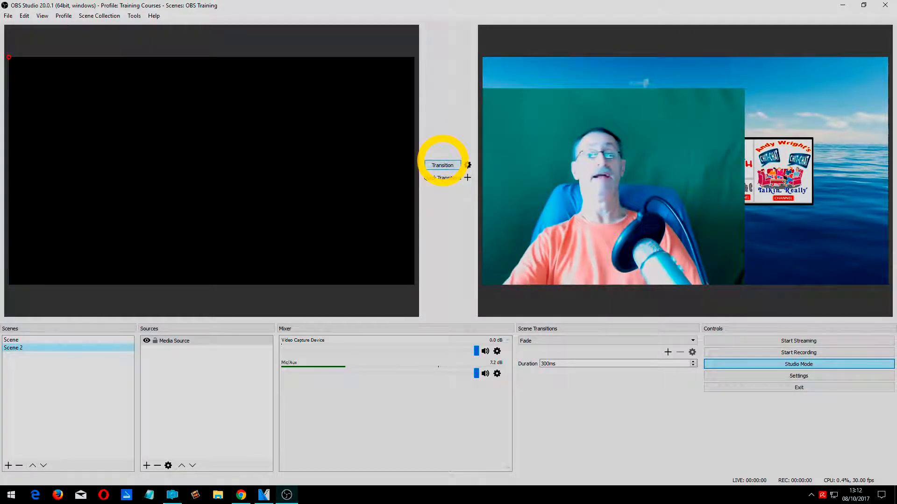
pyautogui.click(442, 167)
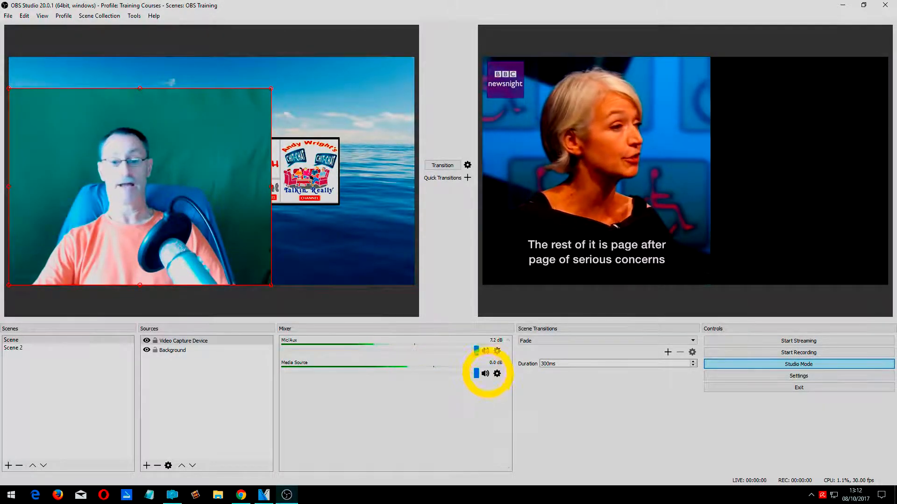
# Mute and unmute the Mic/Aux channel while the video plays, and transition the first scene back to the live output.
pyautogui.click(486, 351)
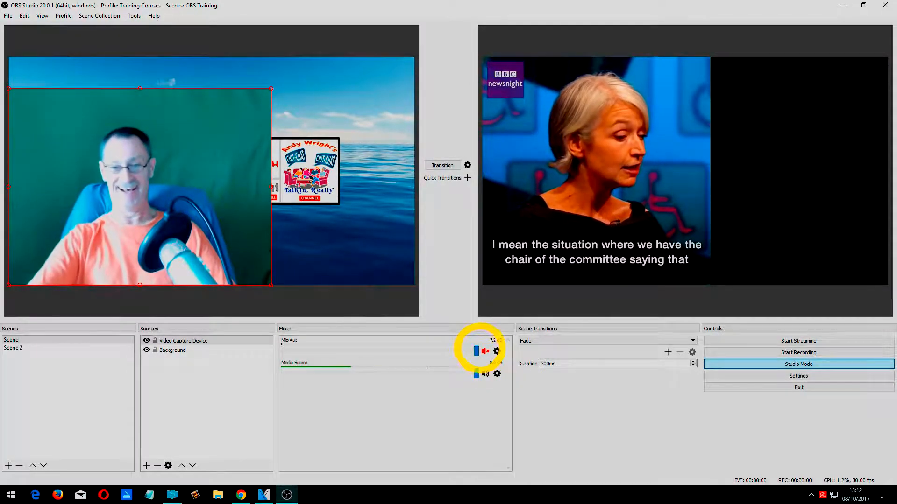
pyautogui.click(485, 351)
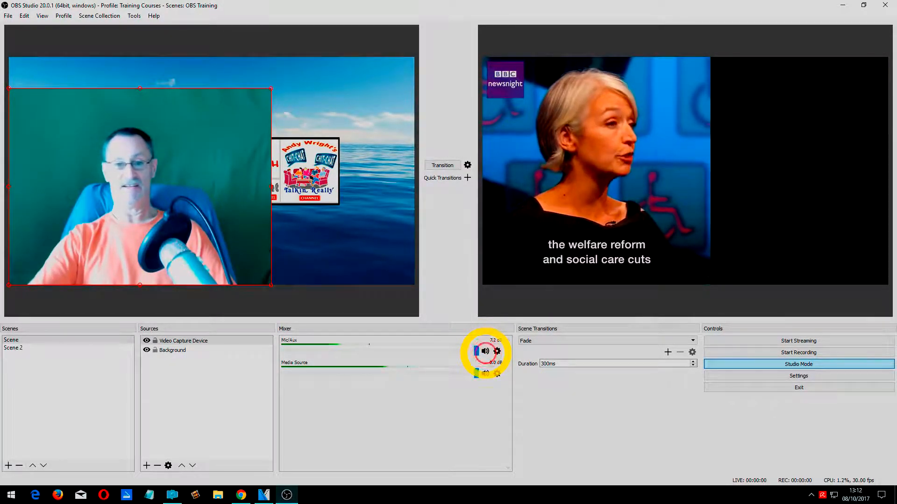
pyautogui.click(442, 164)
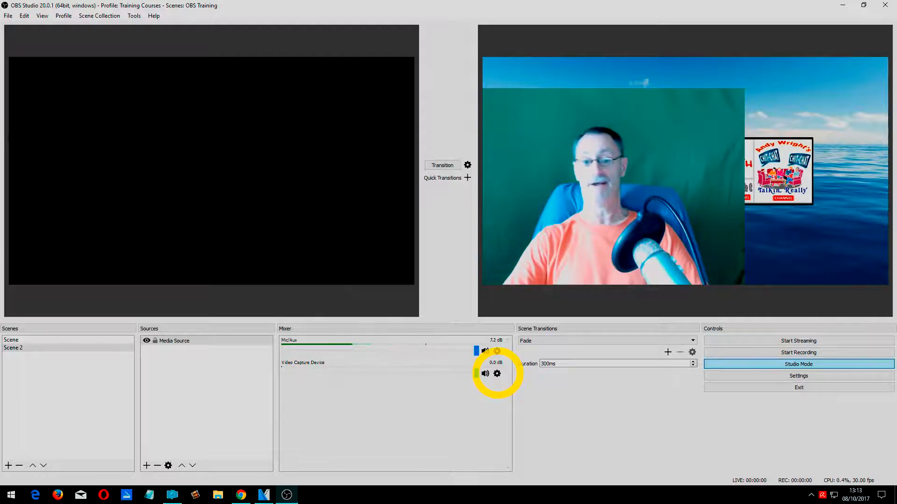
# Transition Scene 2 to the live output and set the Media Source's audio monitoring to Monitor and Output in the Advanced Audio Properties.
pyautogui.click(497, 374)
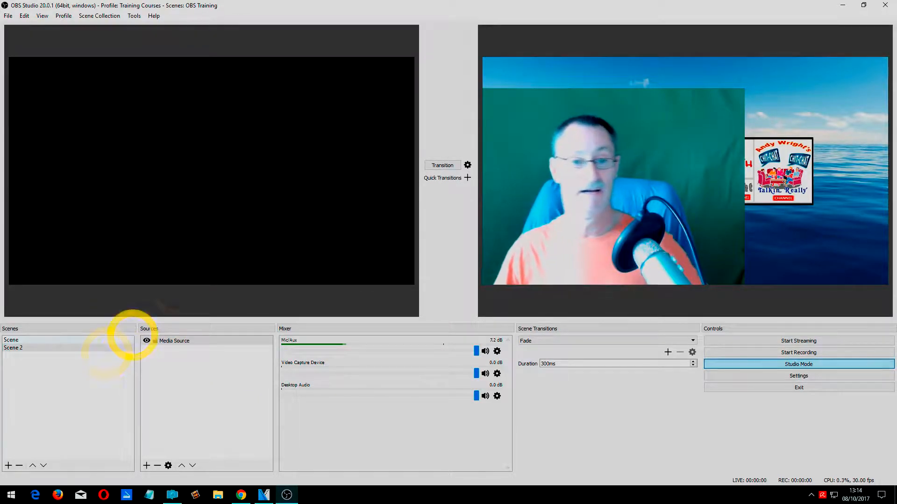
pyautogui.click(443, 165)
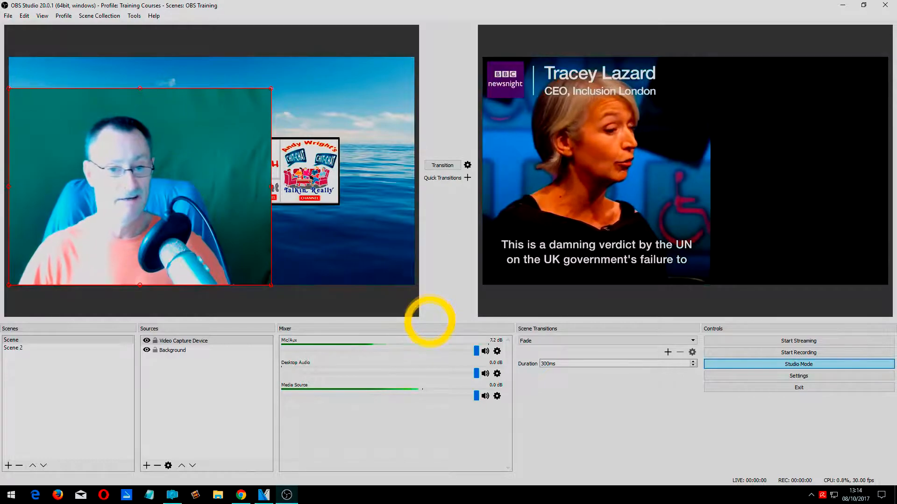
pyautogui.click(497, 395)
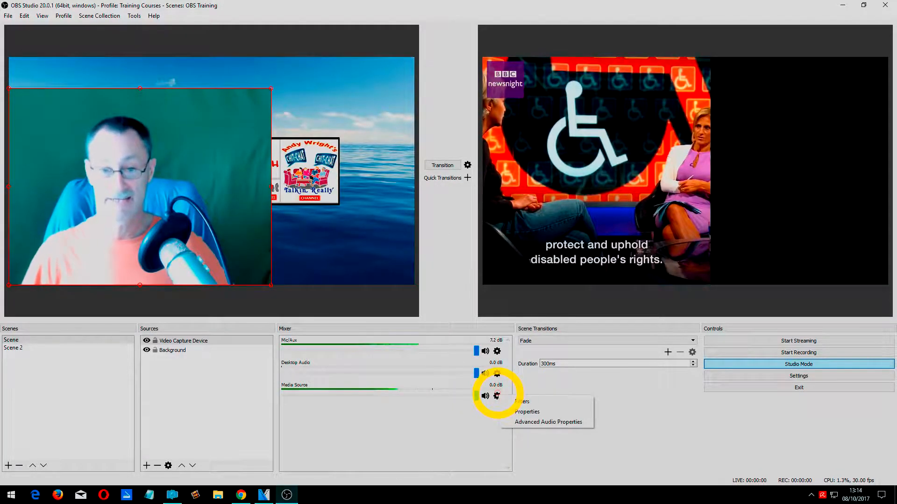
pyautogui.click(527, 422)
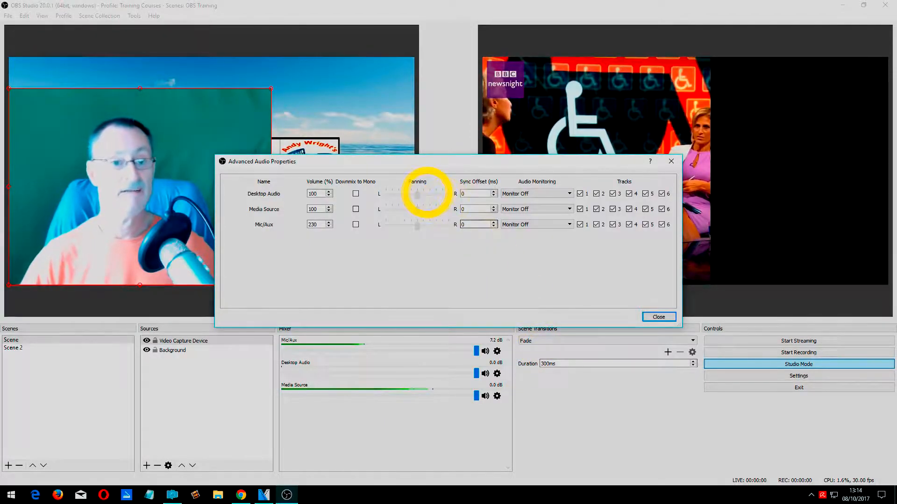
pyautogui.click(526, 209)
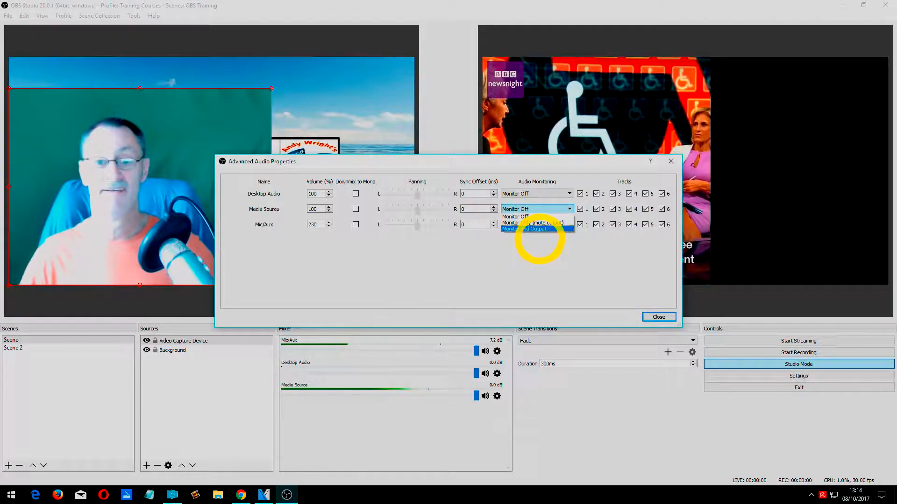
pyautogui.click(536, 228)
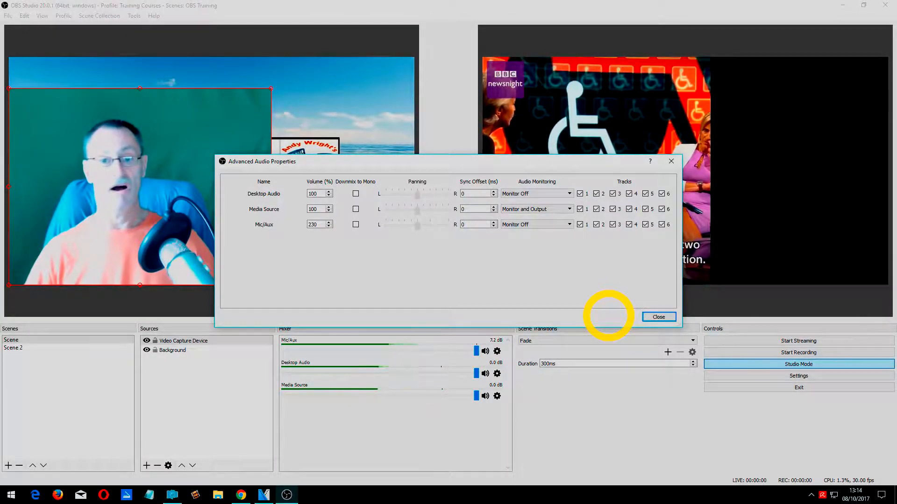
pyautogui.click(659, 317)
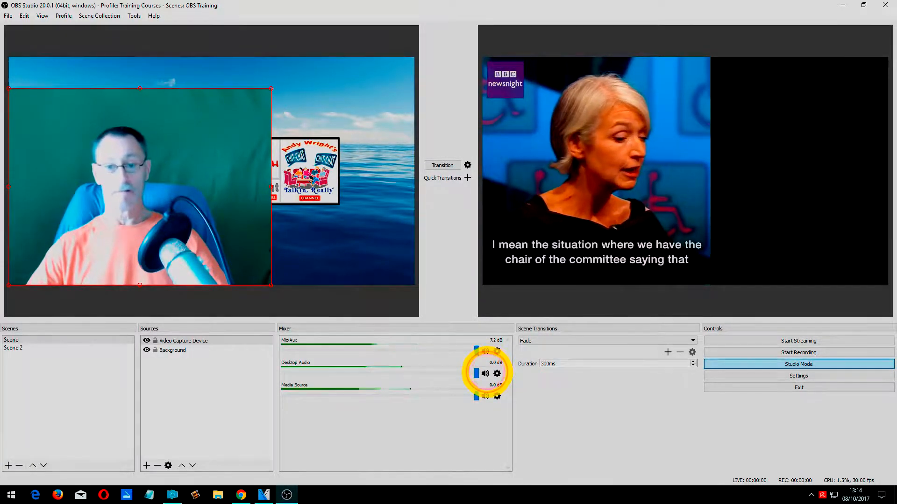
# Mute the Desktop Audio channel and transition the first scene back to the live output.
pyautogui.click(486, 373)
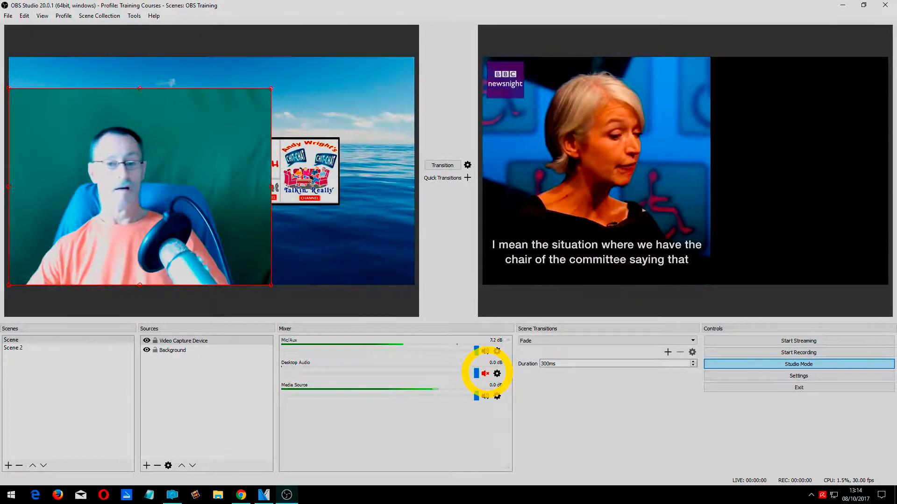
pyautogui.click(442, 165)
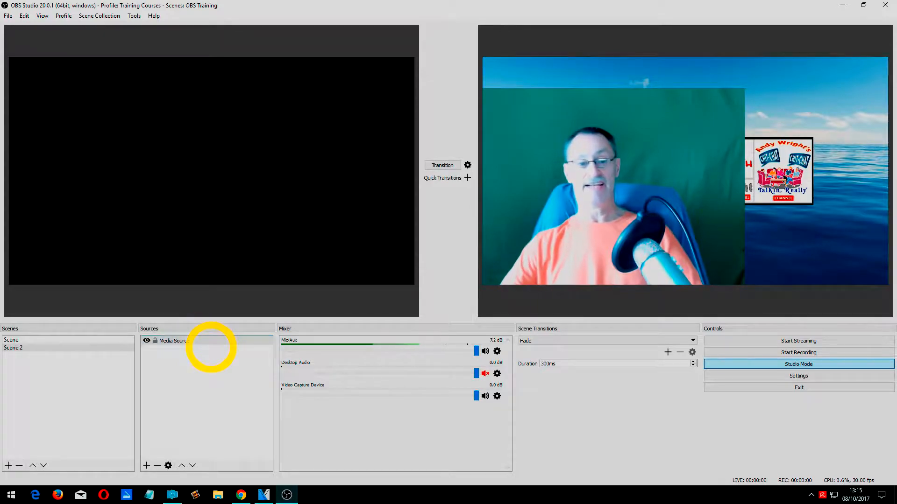
# Review the playback options in the properties of Scene 2's Media Source, including looping, restarting playback and hiding when playback ends.
pyautogui.click(210, 341)
pyautogui.rightClick(207, 341)
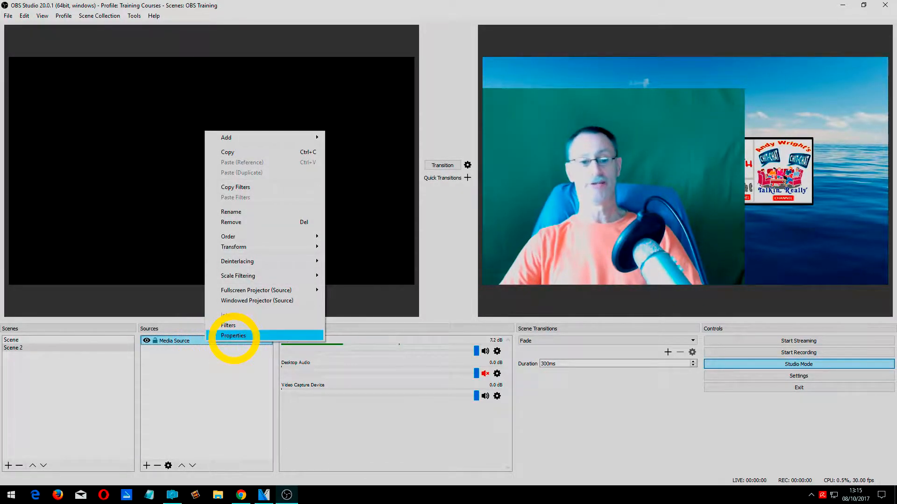
pyautogui.click(233, 336)
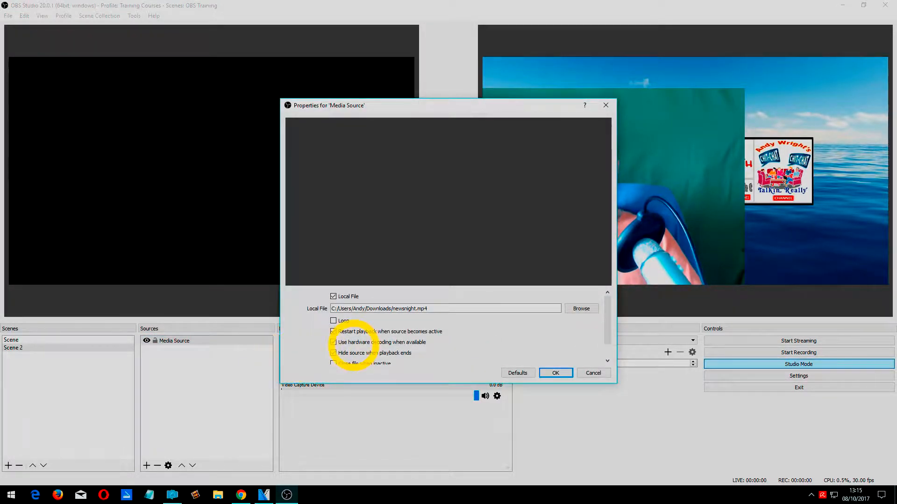
pyautogui.scroll(-1, 402, 338)
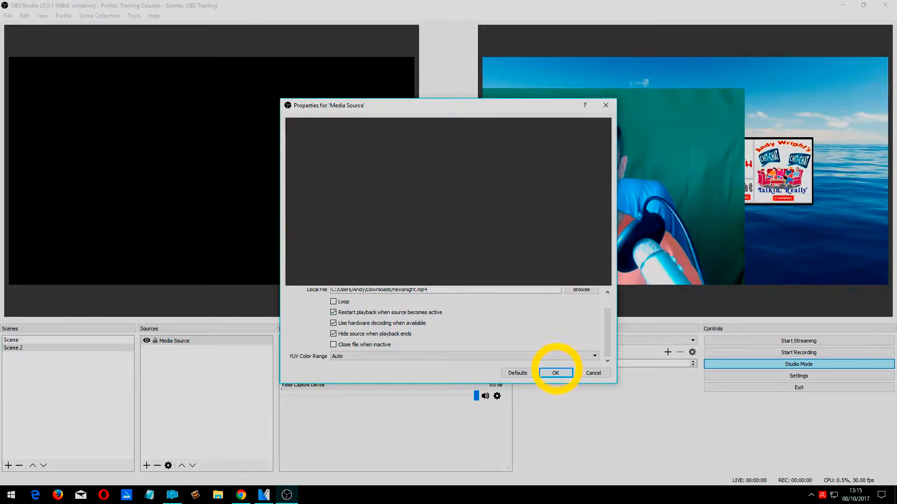
pyautogui.click(556, 372)
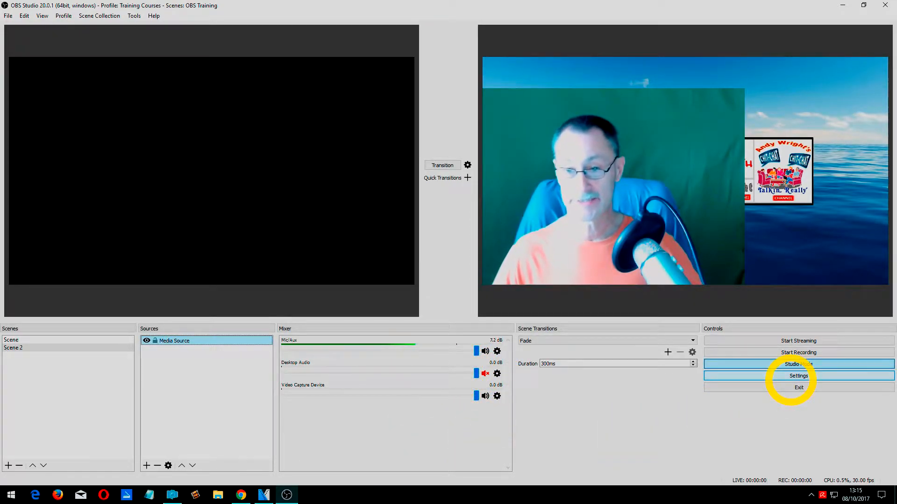
# Review the global audio settings, including the desktop and microphone devices and the push-to-mute and push-to-talk options.
pyautogui.click(788, 377)
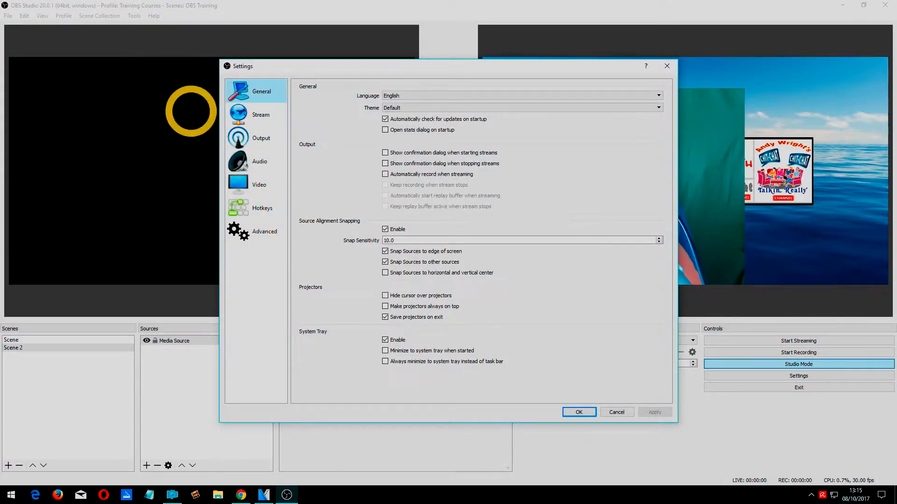
pyautogui.click(240, 161)
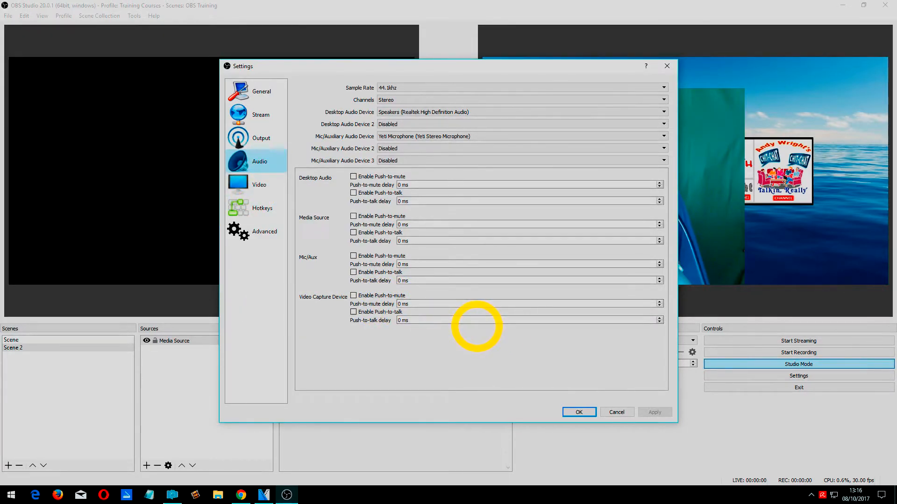
pyautogui.click(579, 412)
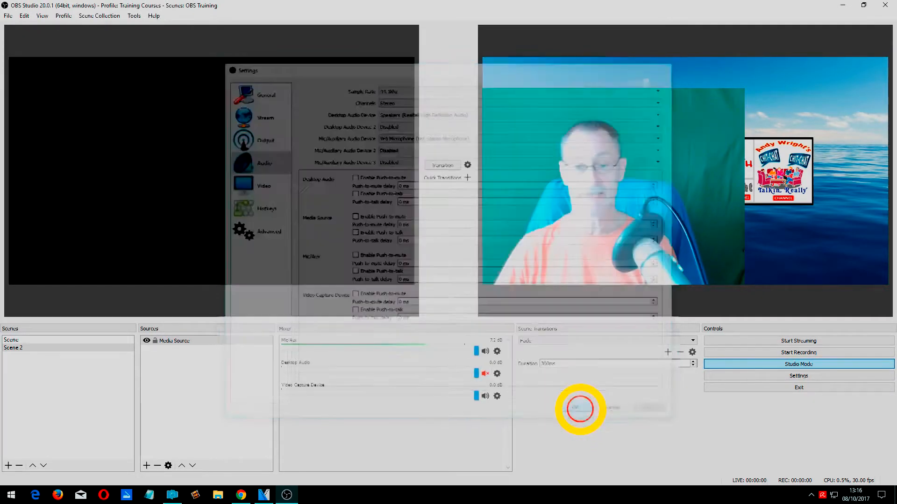